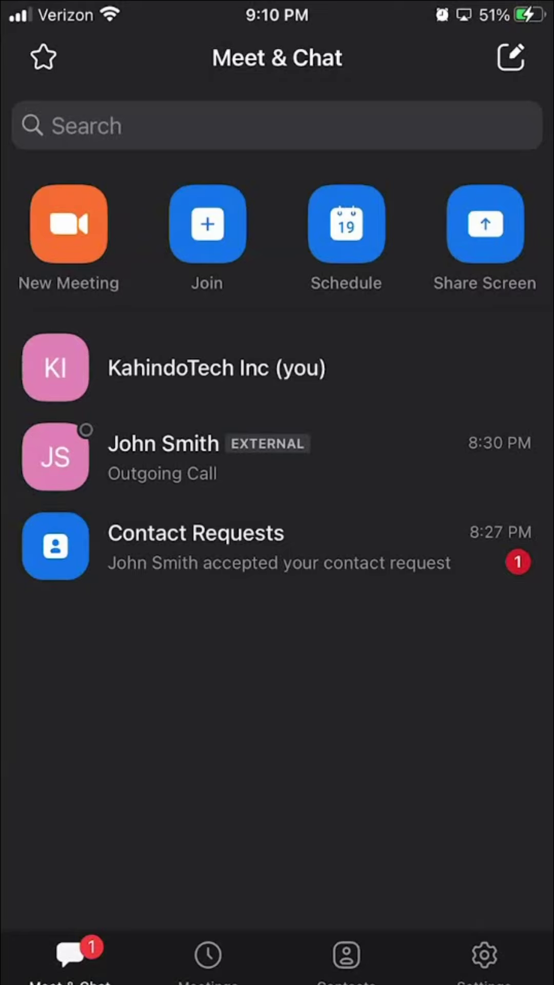
# Open Gmail and read the ZOOM Meeting Invitation email for the meeting details.
pyautogui.press('super')
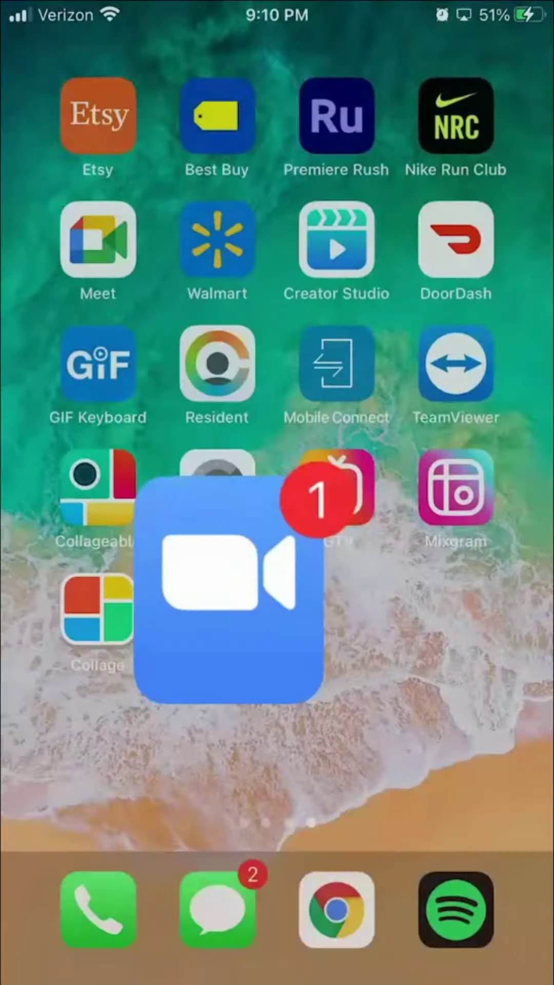
pyautogui.moveTo(154, 514); pyautogui.dragTo(410, 514)
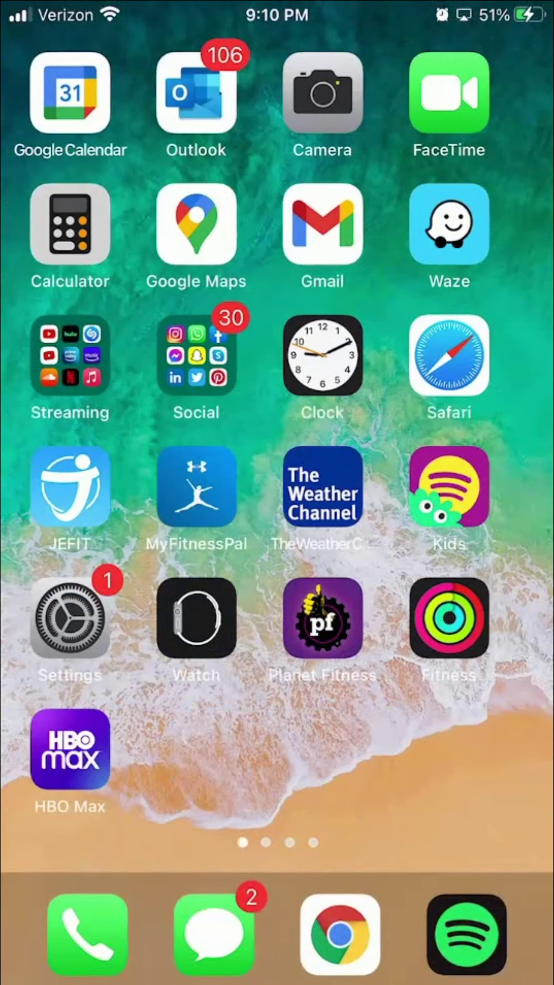
pyautogui.click(324, 219)
pyautogui.click(30, 66)
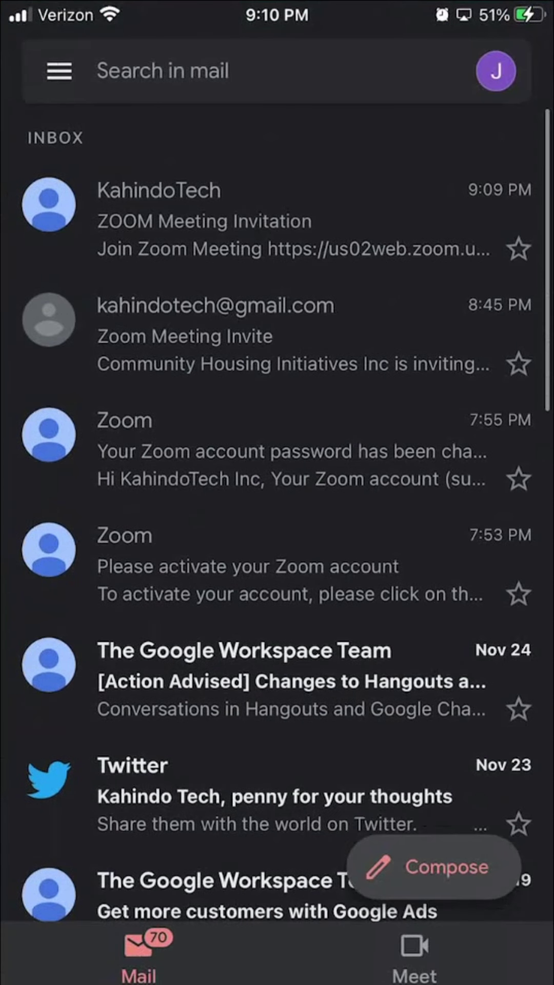
pyautogui.click(287, 221)
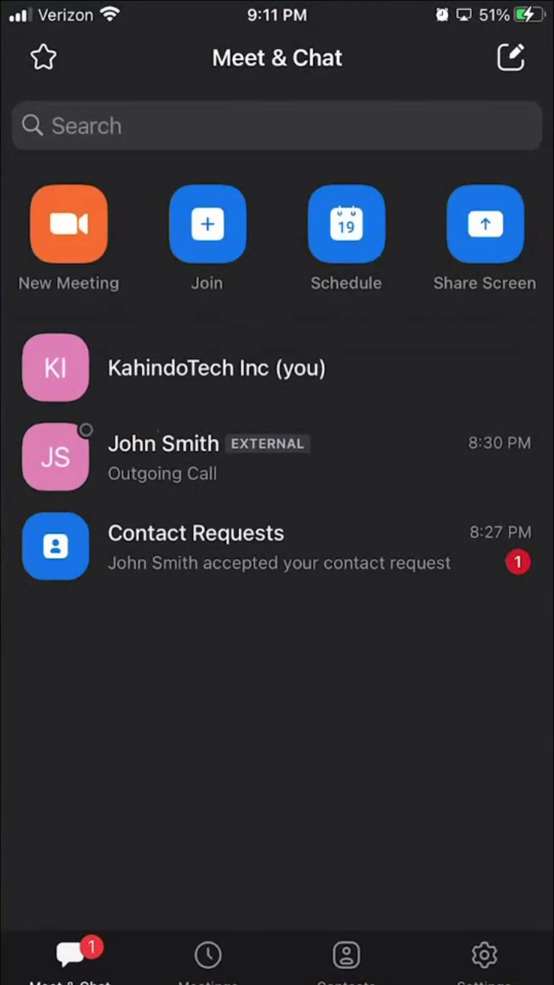
pyautogui.click(210, 258)
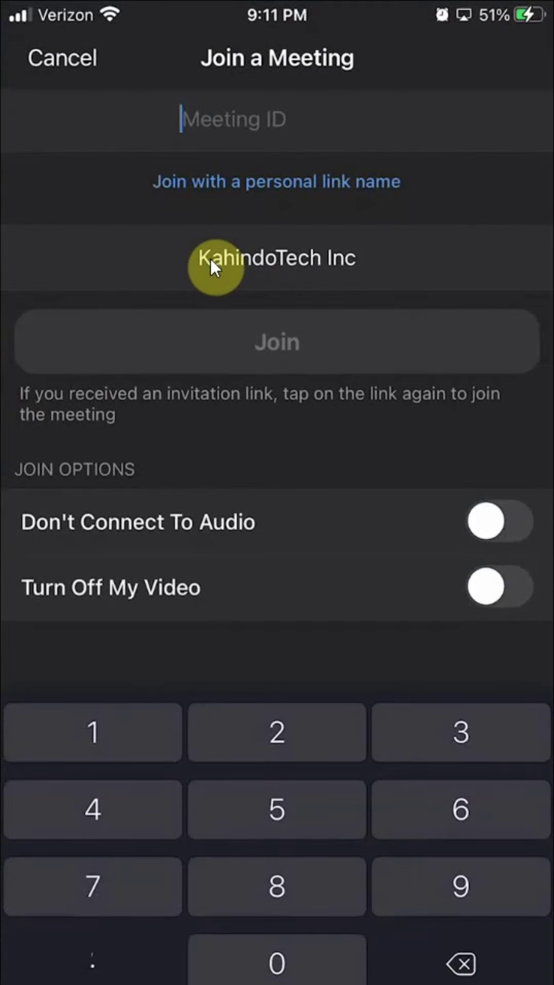
pyautogui.write('8')
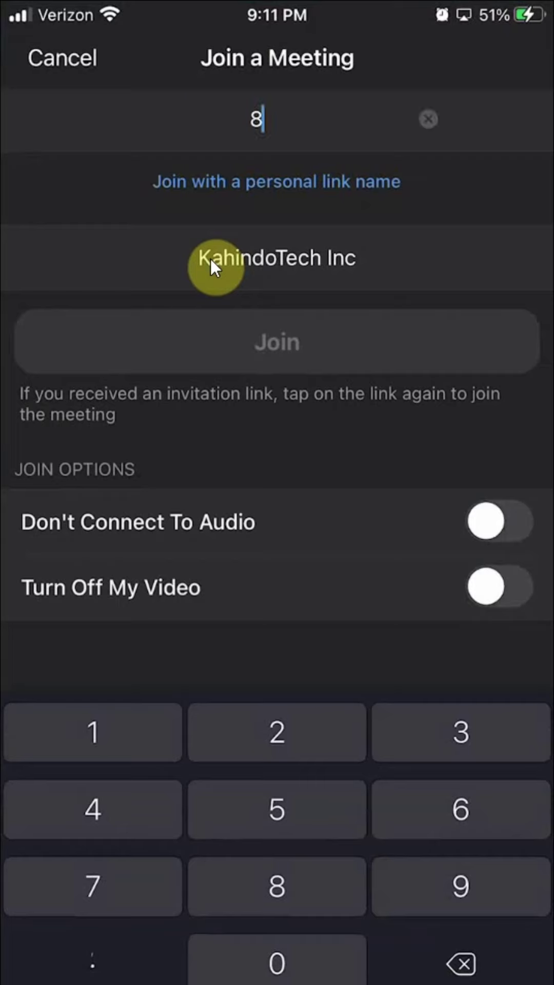
pyautogui.write('24 ')
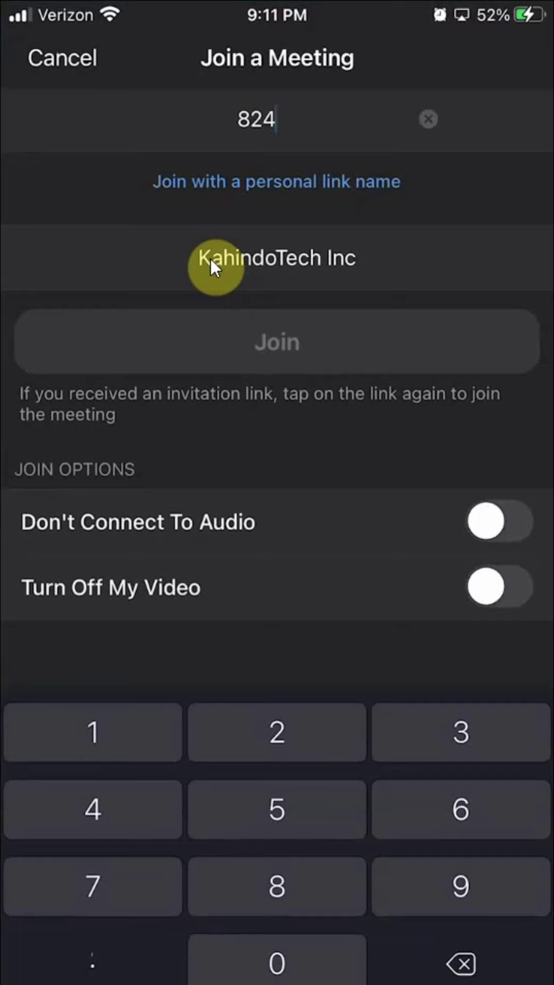
pyautogui.write('172')
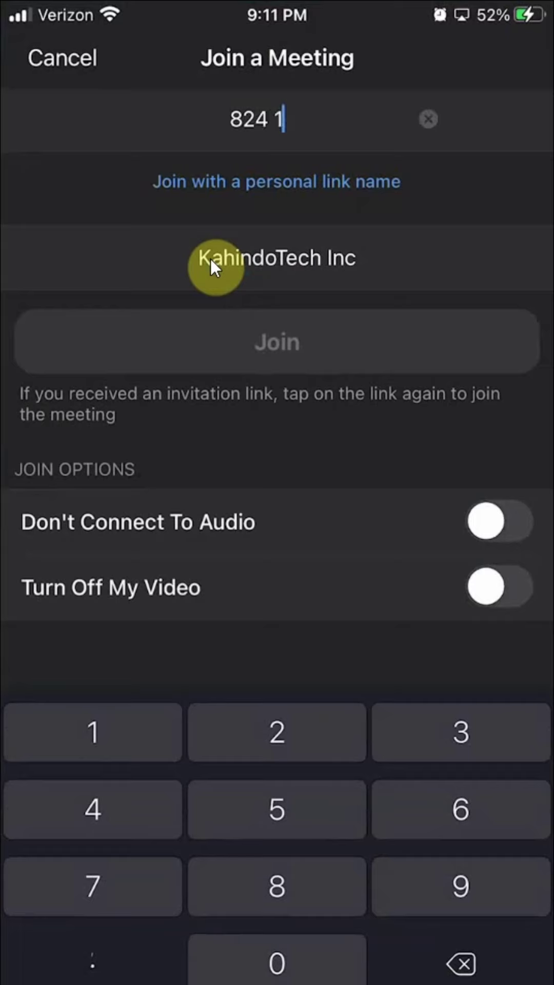
pyautogui.write('7 ')
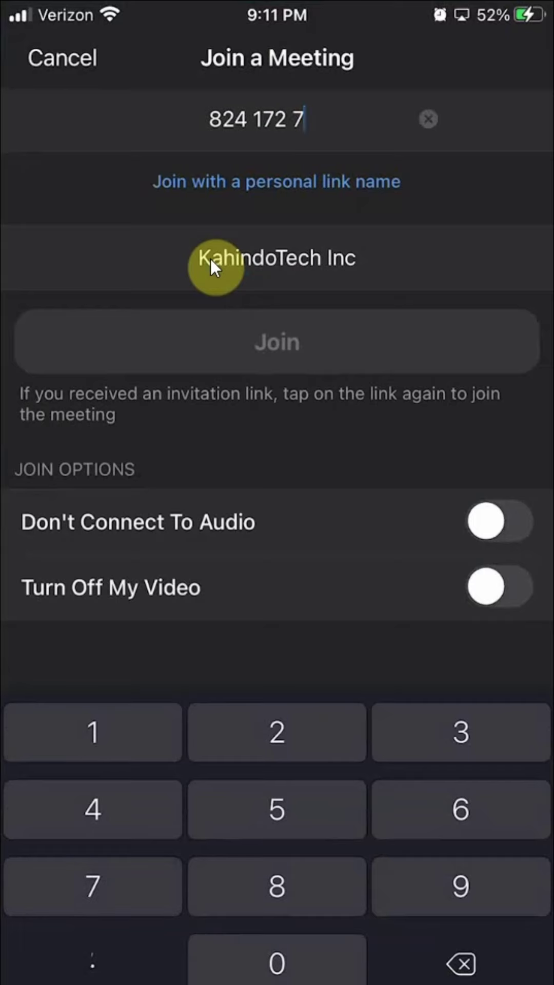
pyautogui.write('66')
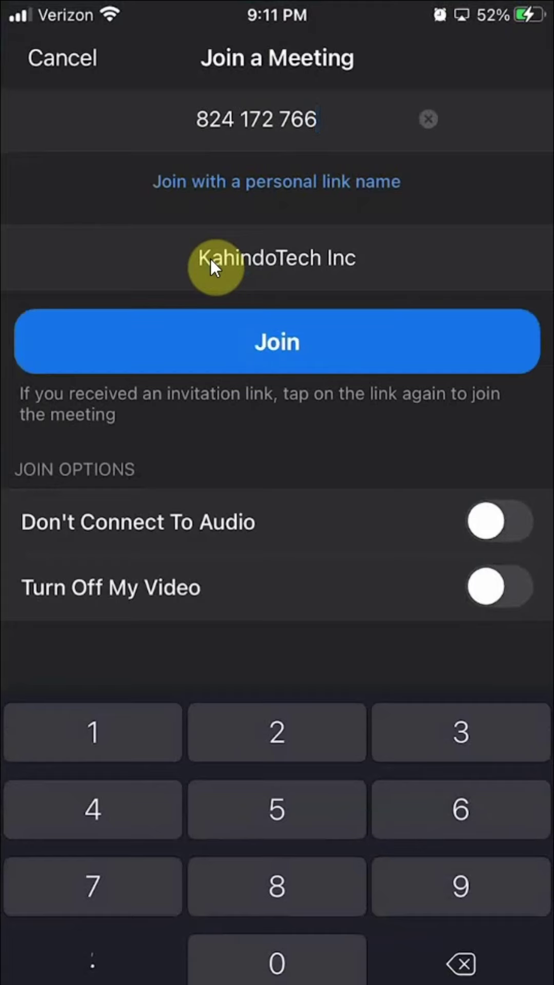
pyautogui.write('43')
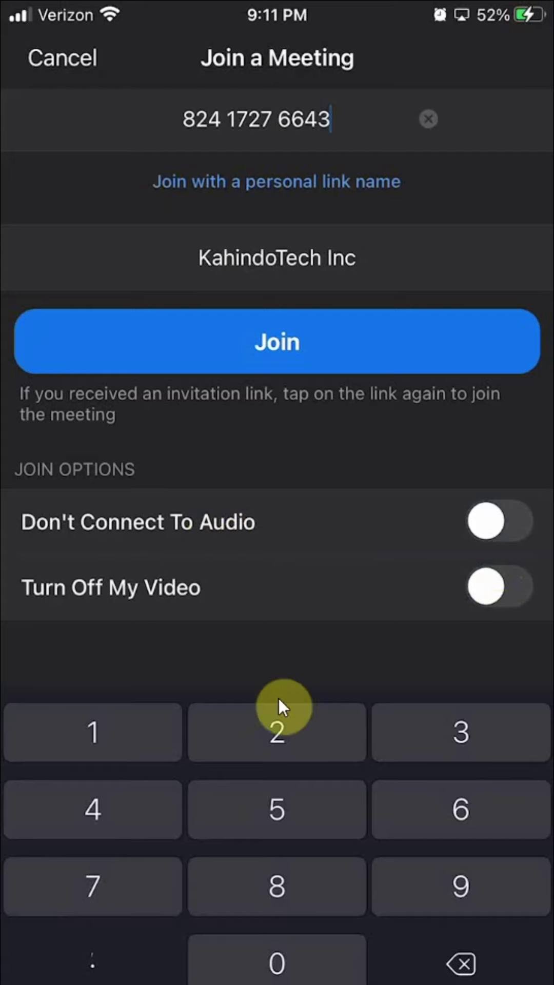
# Submit the meeting ID and paste in the meeting passcode to reach the waiting room.
pyautogui.click(410, 369)
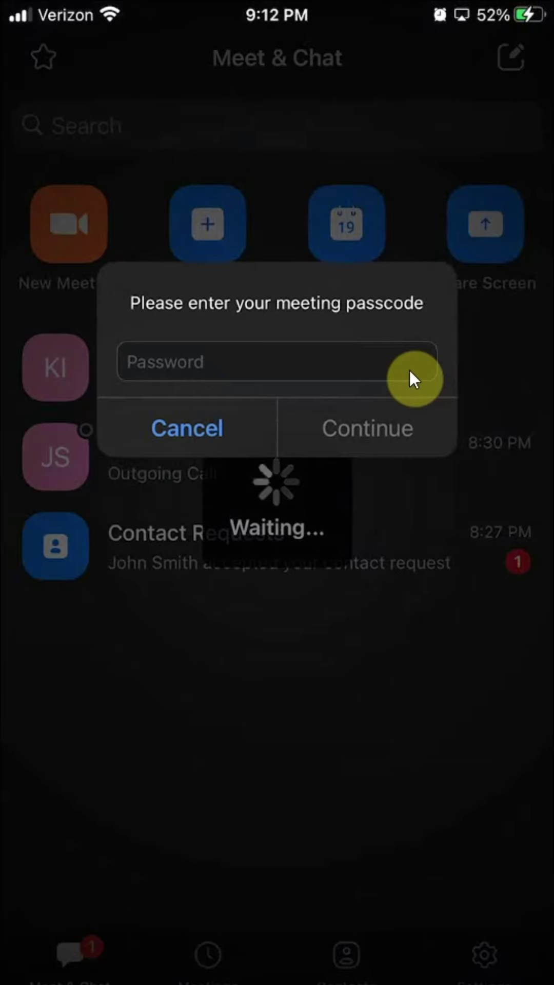
pyautogui.hotkey('ctrl', 'v')
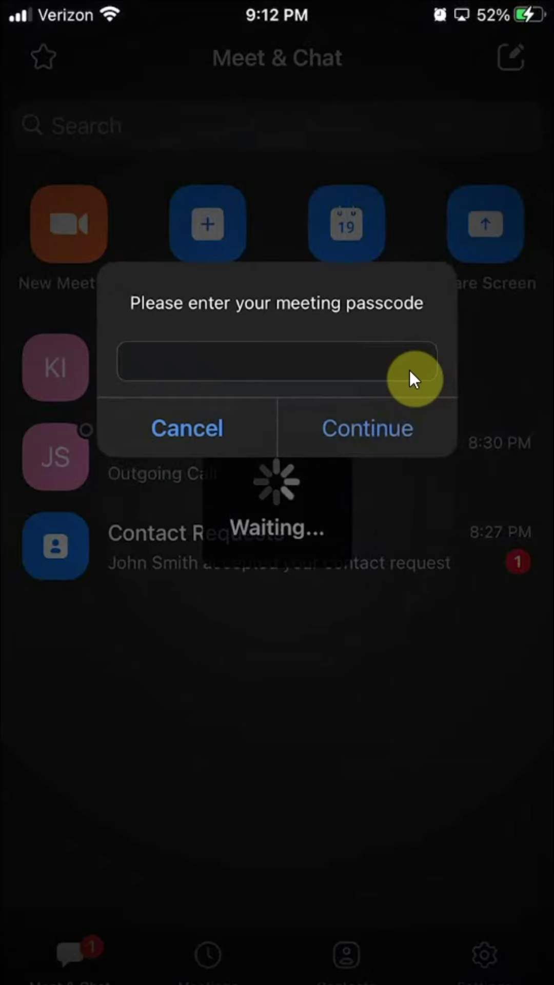
pyautogui.click(409, 369)
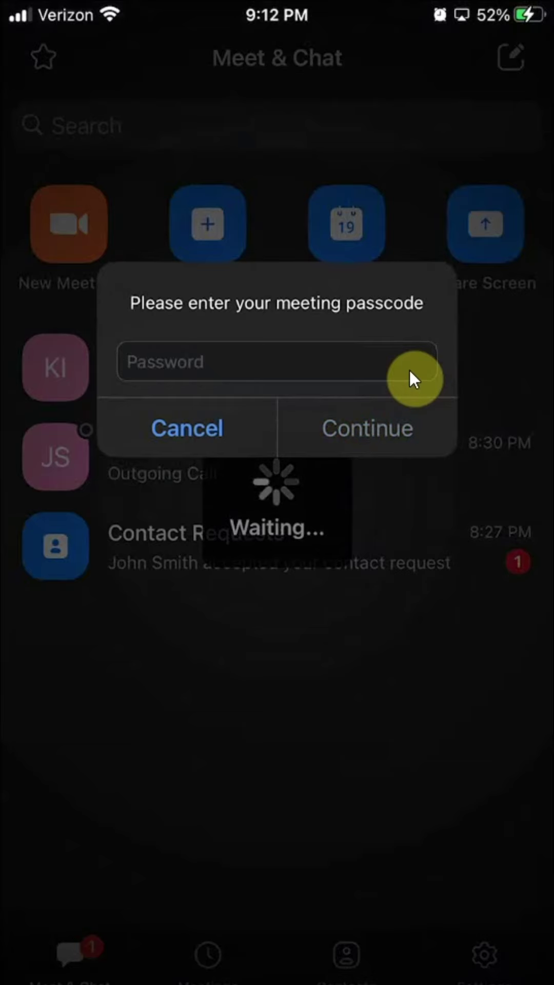
pyautogui.hotkey('ctrl', 'v')
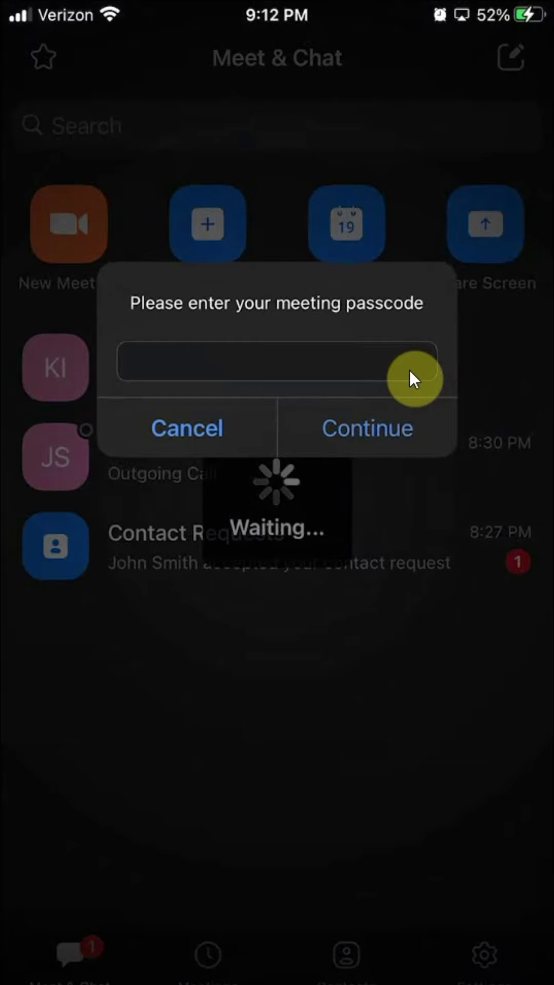
pyautogui.press('Return')
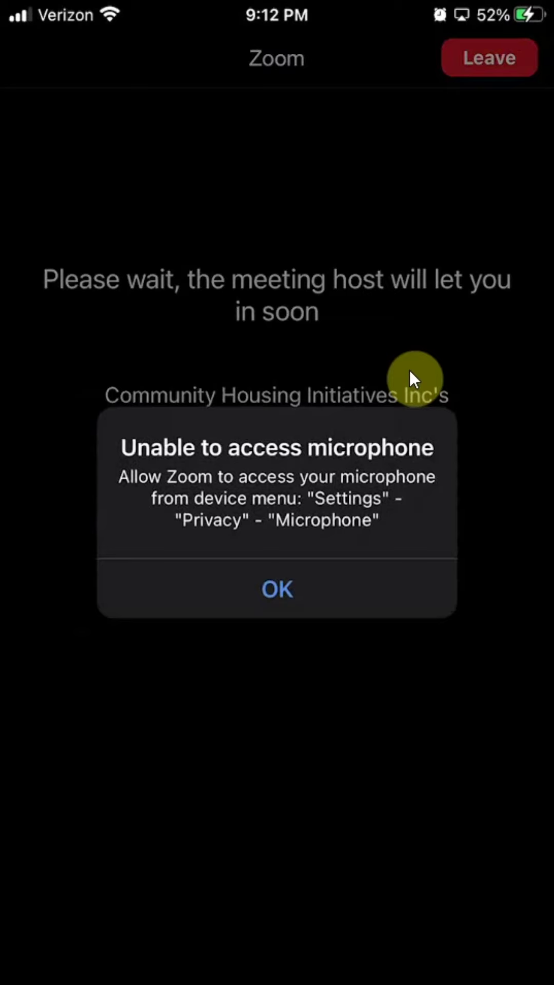
# Dismiss the 'Unable to access microphone' alert and close the join-audio prompt.
pyautogui.press('Return')
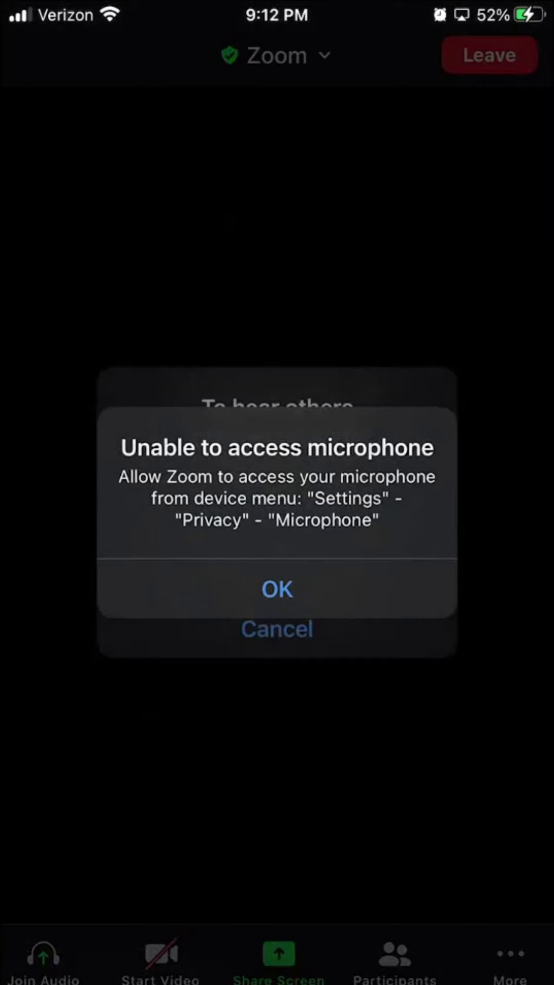
pyautogui.click(278, 589)
pyautogui.click(277, 629)
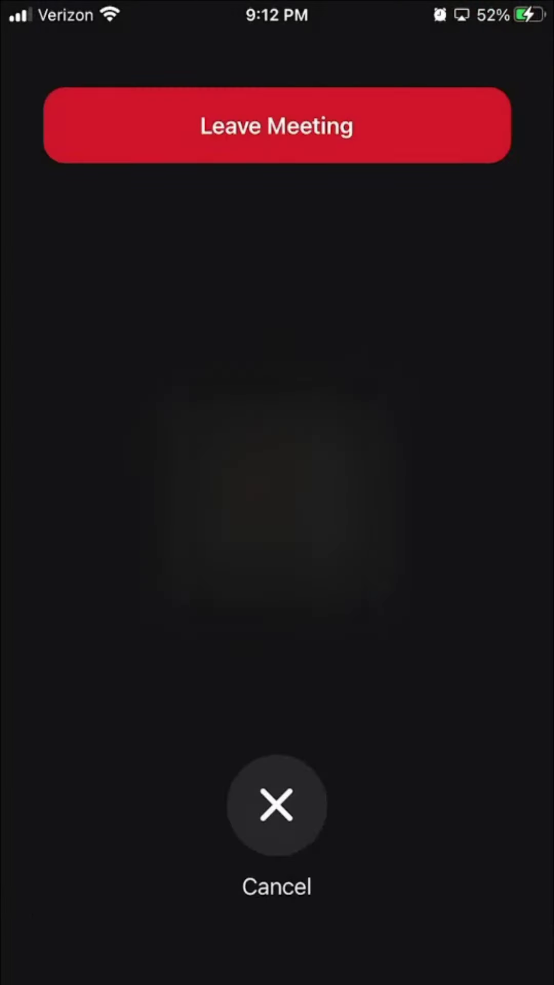
# Leave the meeting and return to Meet & Chat.
pyautogui.click(277, 126)
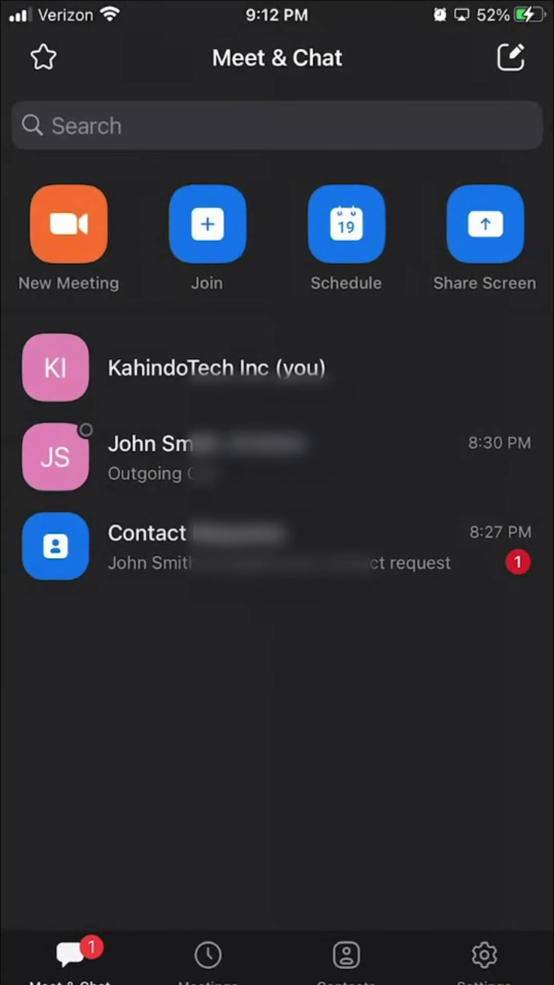